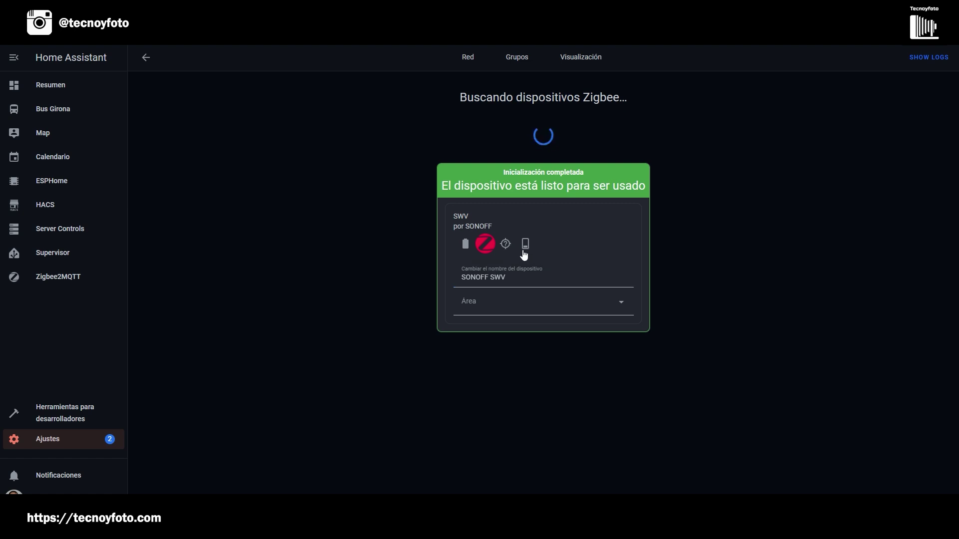
Assign the newly paired SONOFF SWV device to the Jardín area.
click(624, 310)
scroll(589, 368, down, 5)
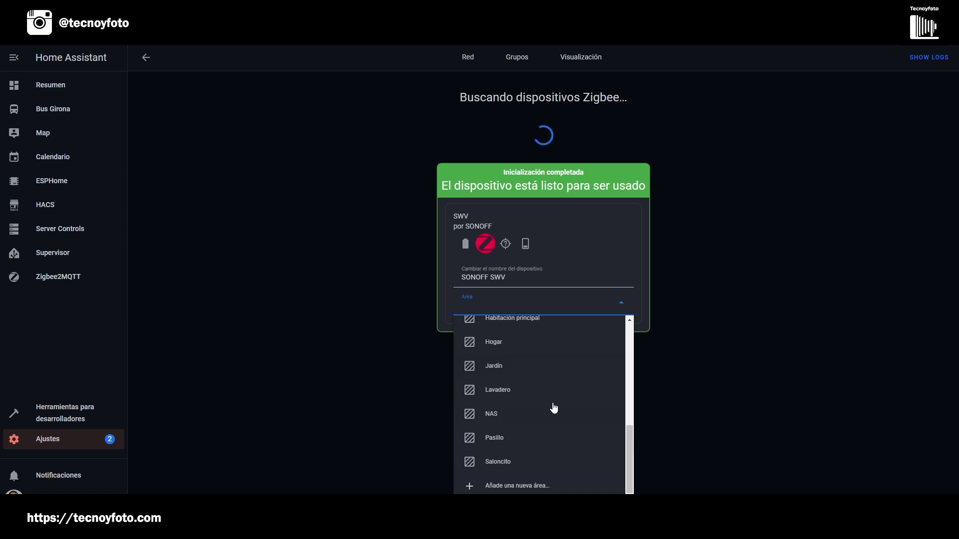
click(503, 368)
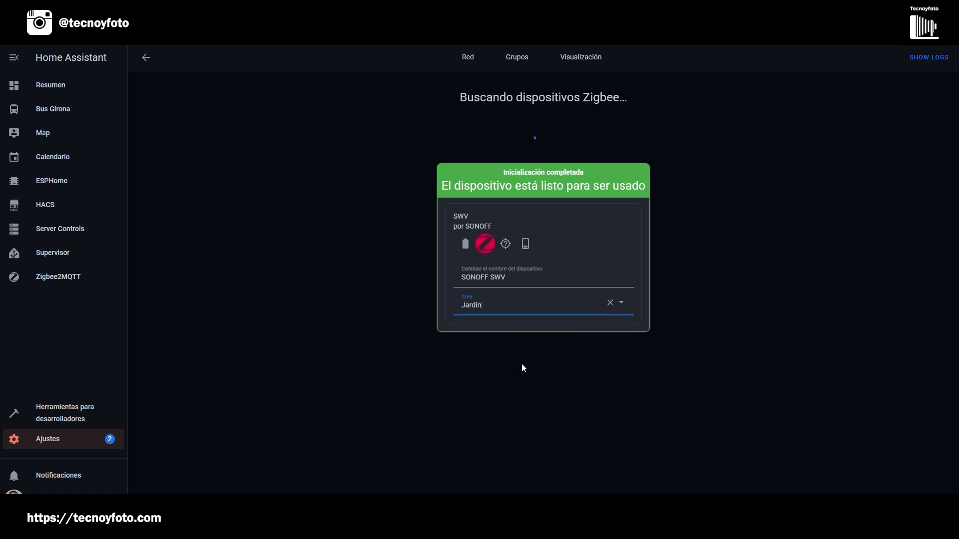
Open the SONOFF SWV device page from the Zigbee Home Automation device list and toggle its Interruptor on and back off.
click(459, 216)
click(145, 58)
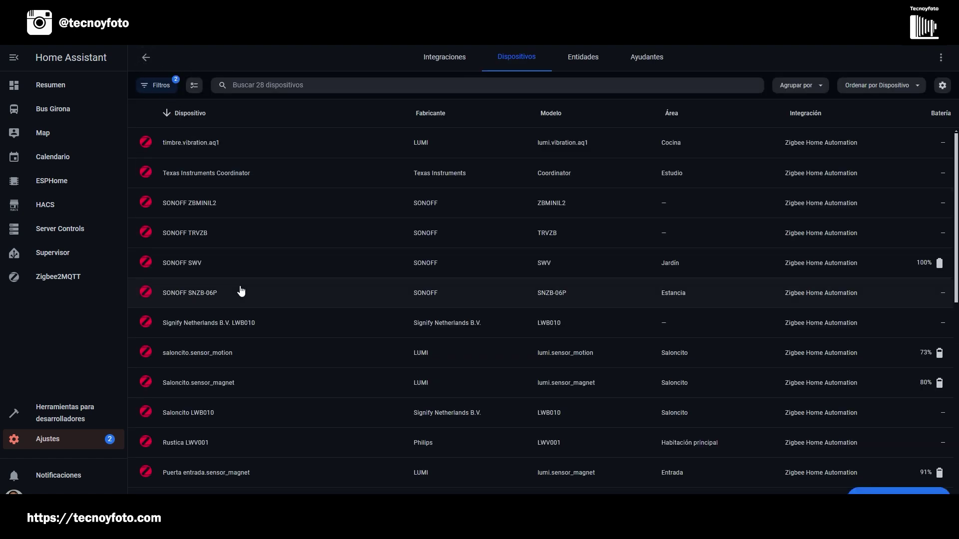
scroll(242, 290, down, 1)
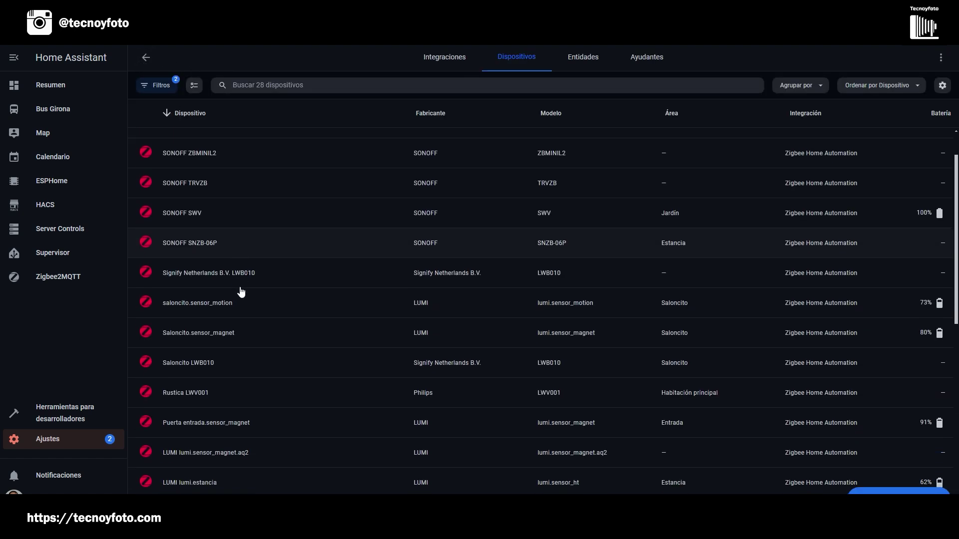
click(184, 217)
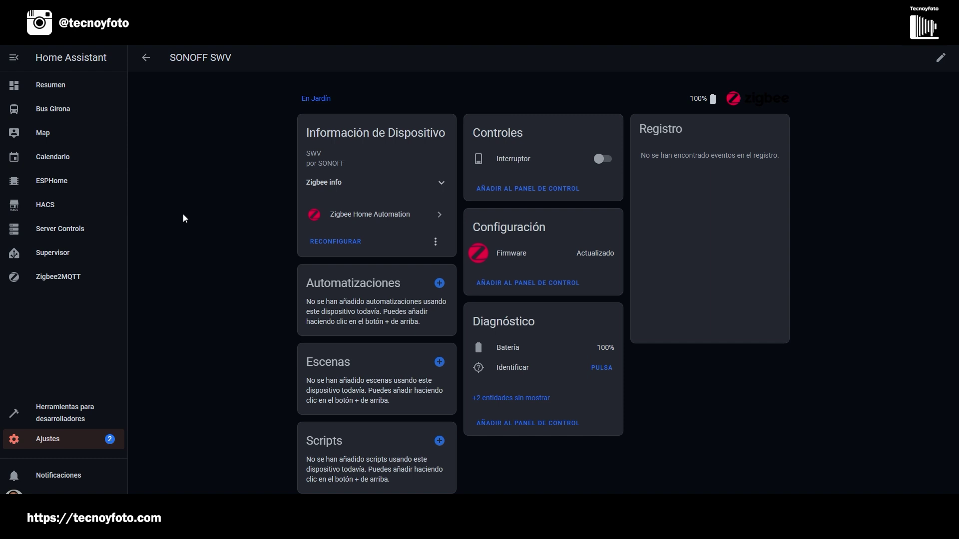
click(604, 159)
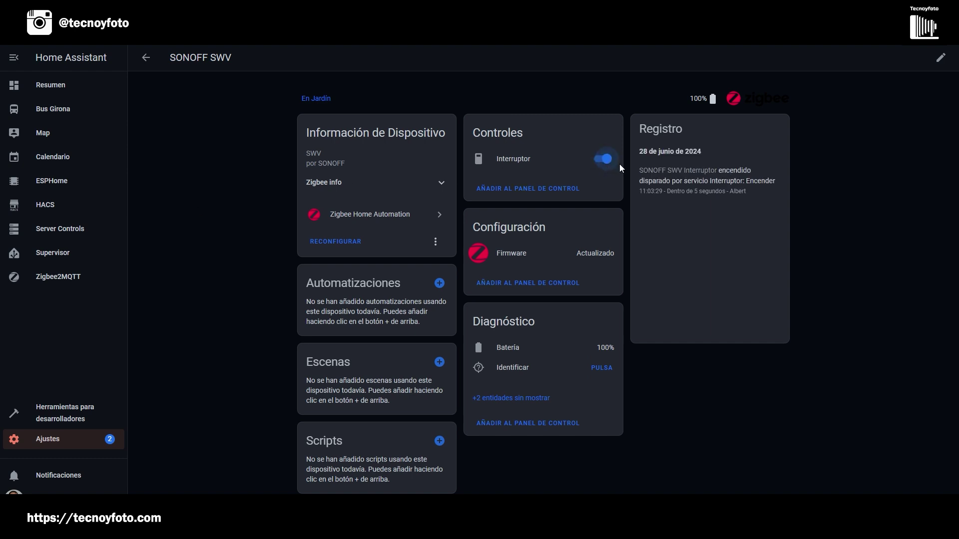
click(604, 160)
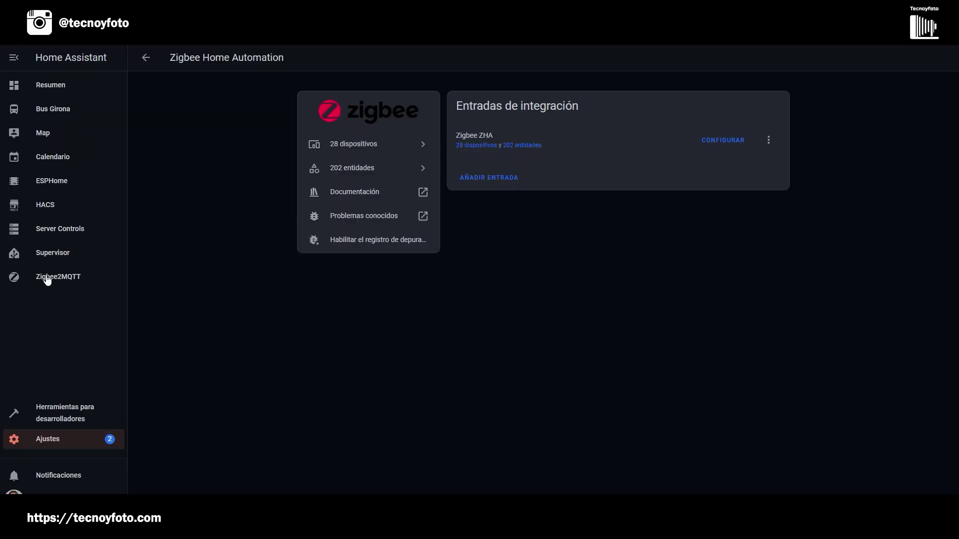
Open Zigbee2MQTT and allow all devices to join the network.
click(50, 277)
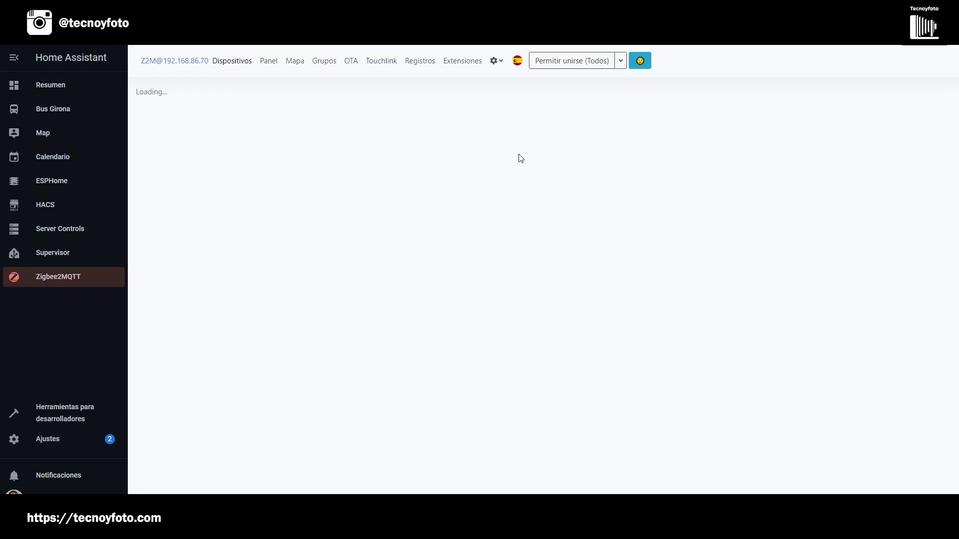
click(563, 65)
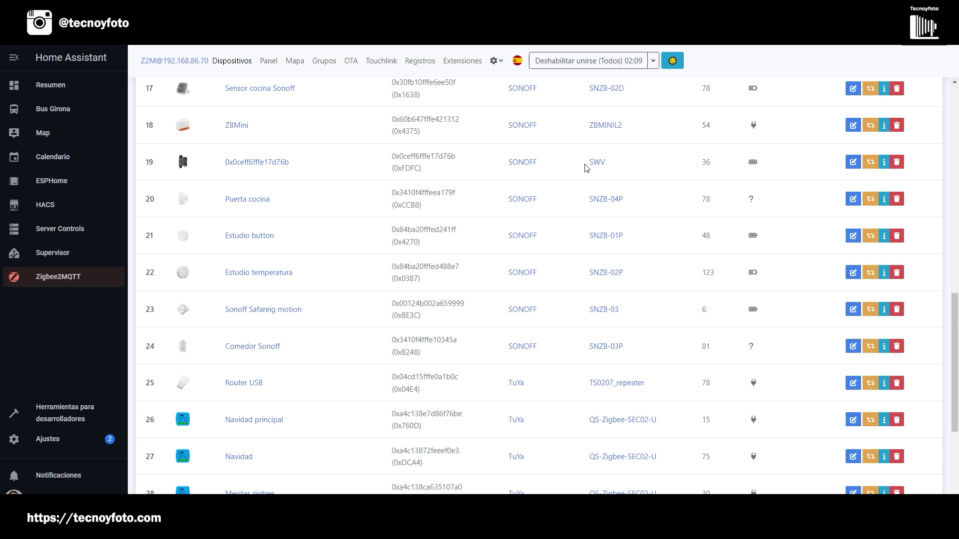
Open the exposed controls of the newly joined SONOFF SWV valve, review its irrigation options and operate its State switch.
click(247, 164)
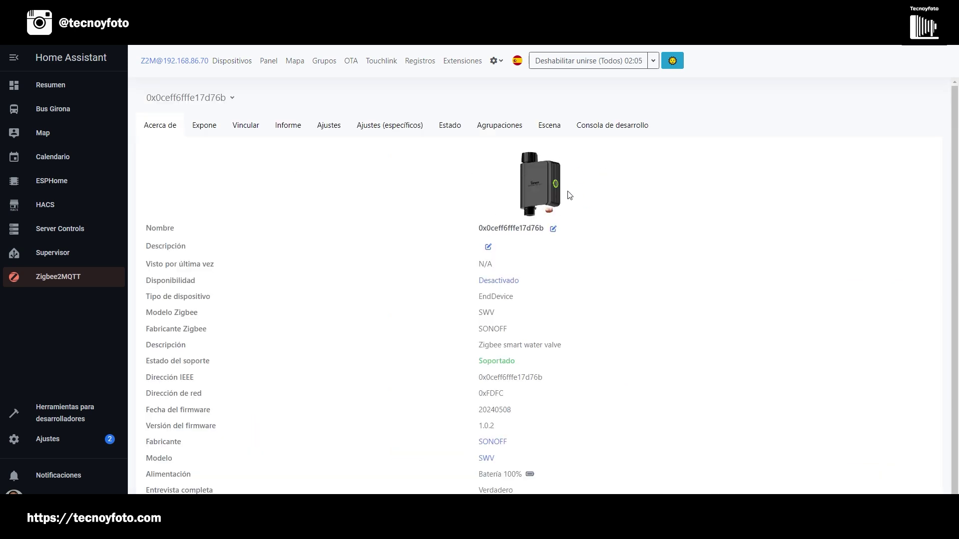
click(207, 129)
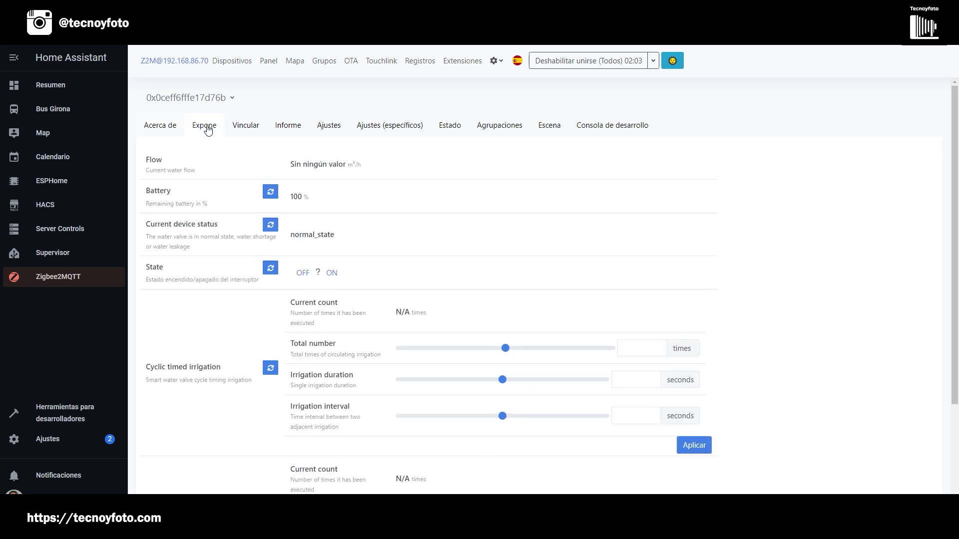
scroll(333, 189, down, 3)
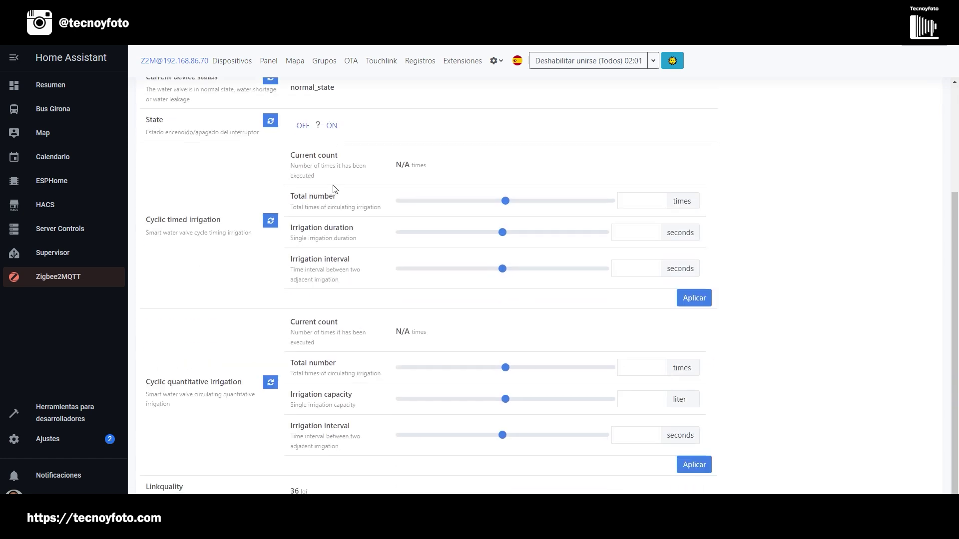
scroll(395, 230, up, 3)
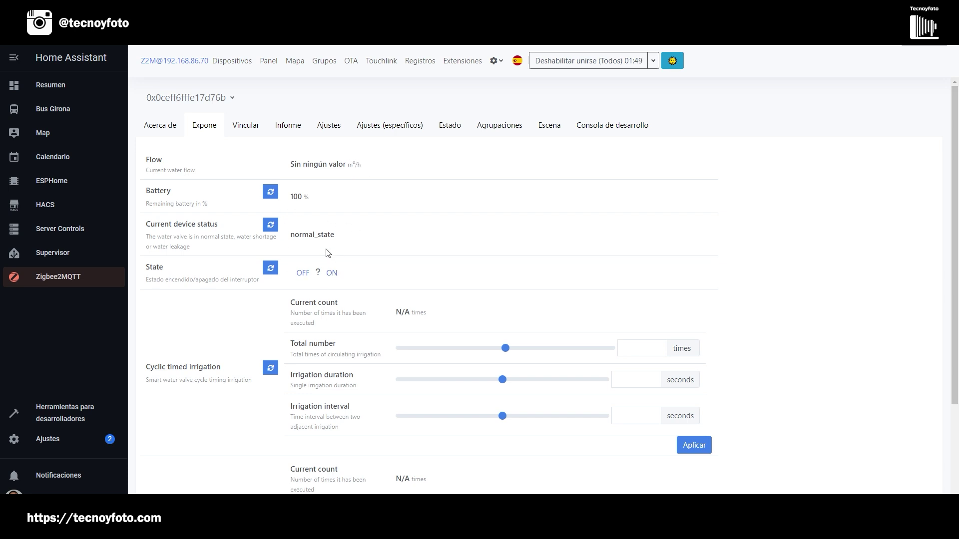
click(328, 274)
scroll(320, 335, down, 3)
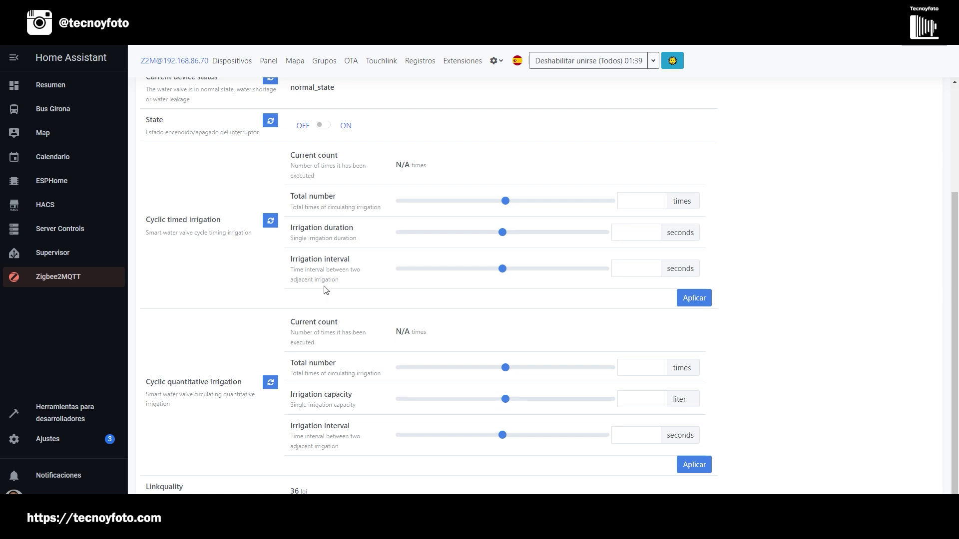
Rename the SONOFF SWV device in the Zigbee2MQTT device list to "Agua lavadora", also updating its Home Assistant entity ID.
mouse_move(208, 81)
click(231, 60)
scroll(271, 197, down, 10)
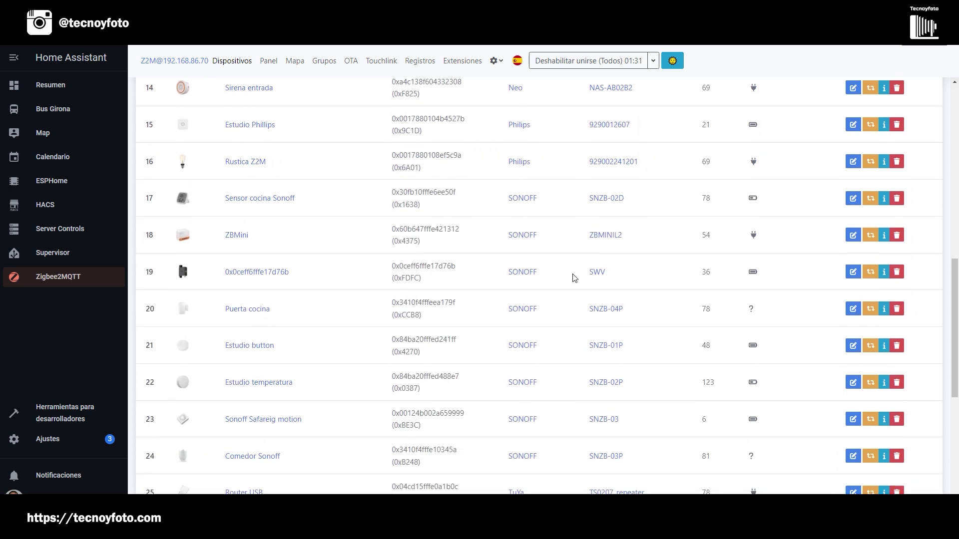
click(852, 274)
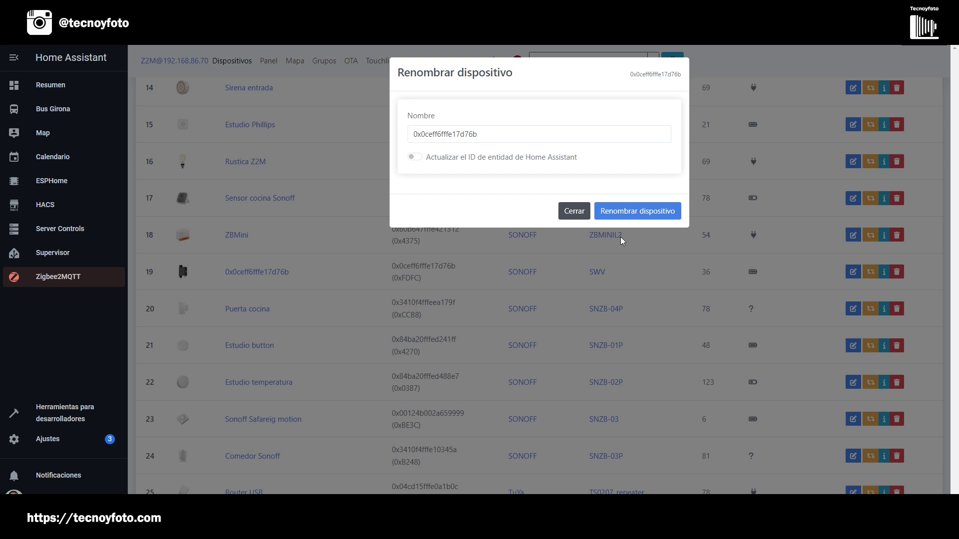
click(414, 157)
drag(482, 134, 405, 136)
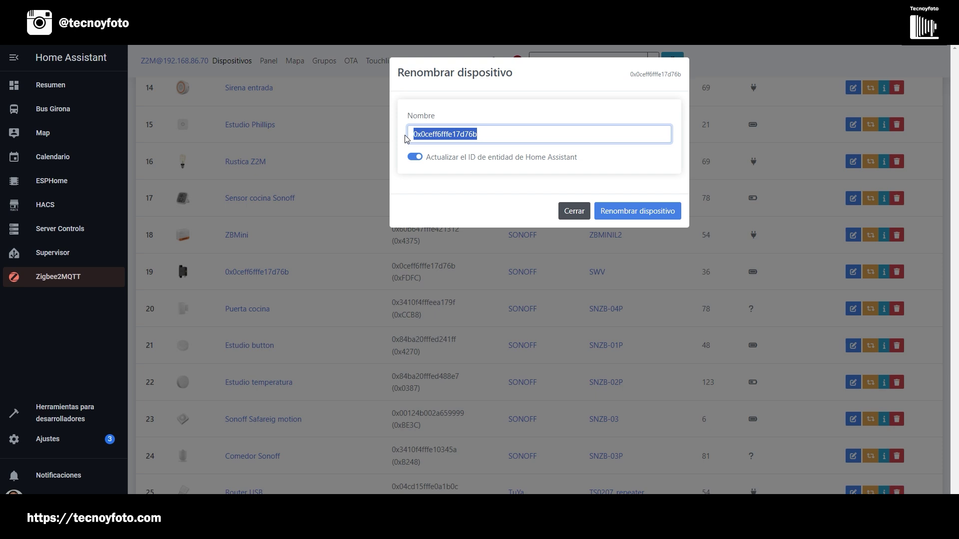
text(Agua lavadora)
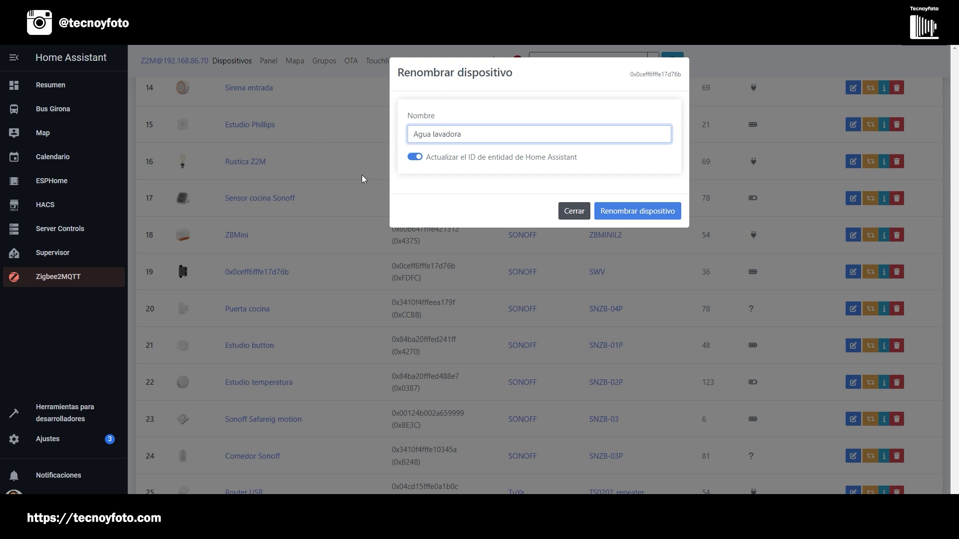
click(641, 213)
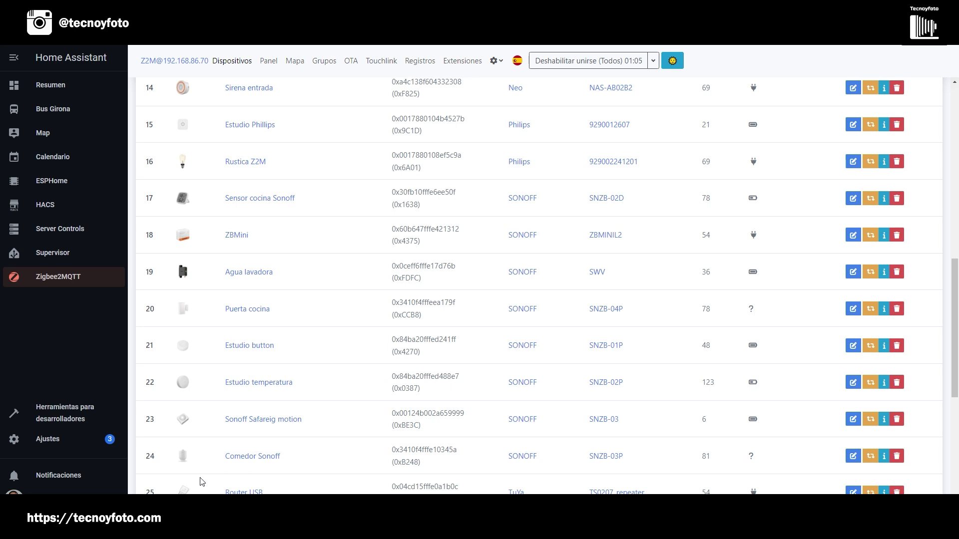
Open the list of devices belonging to the MQTT integration in the Home Assistant settings.
click(25, 444)
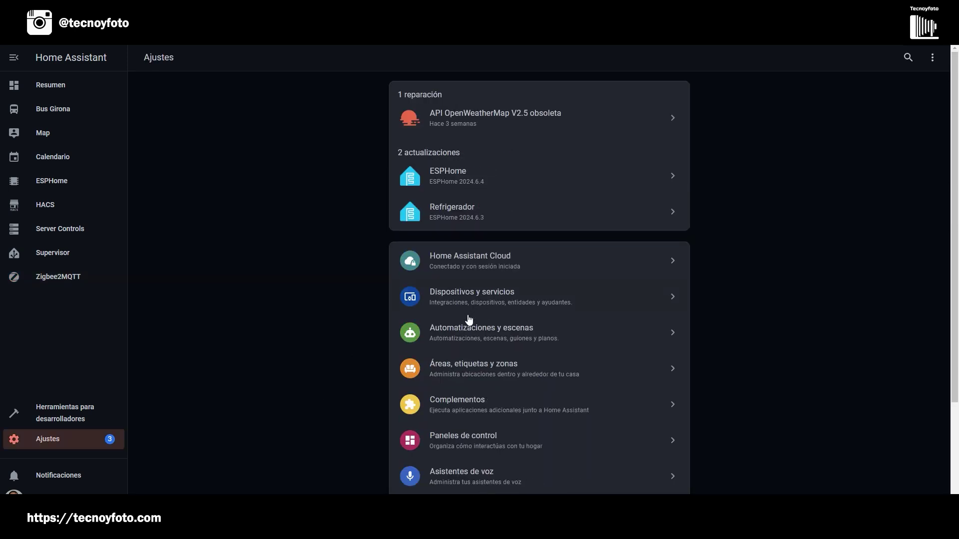
click(456, 292)
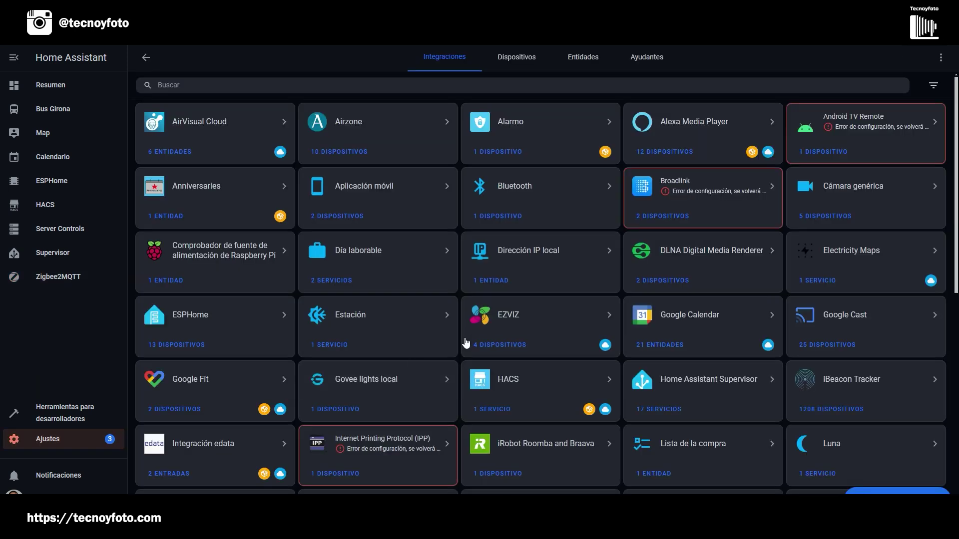
scroll(896, 289, down, 4)
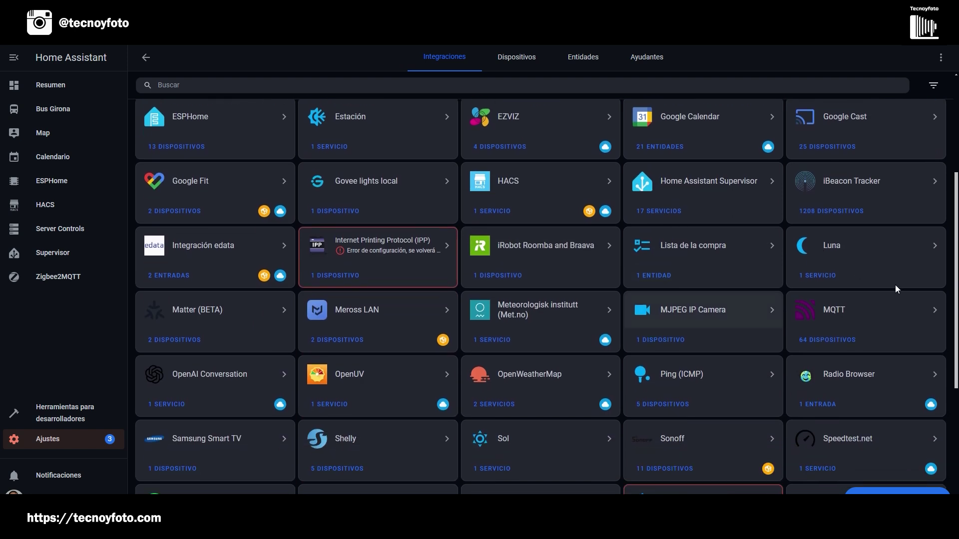
click(829, 340)
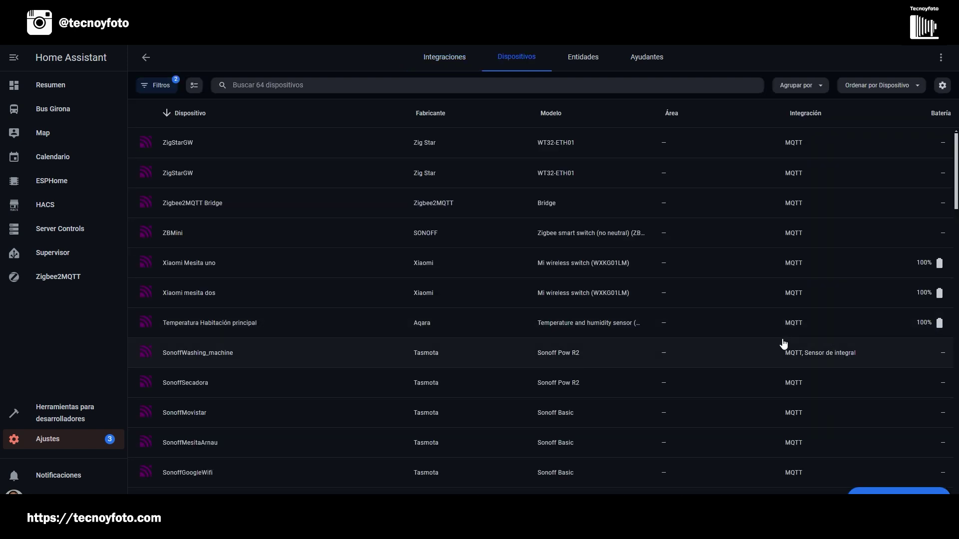
Search the MQTT devices for "agua la" and open the Agua lavadora device page.
scroll(242, 276, down, 10)
scroll(223, 246, up, 10)
click(282, 86)
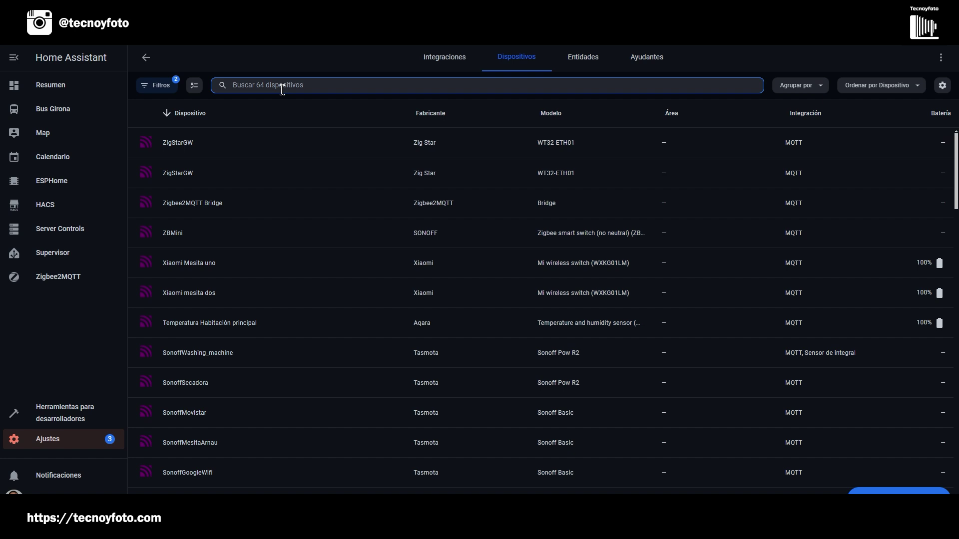
text(agua la)
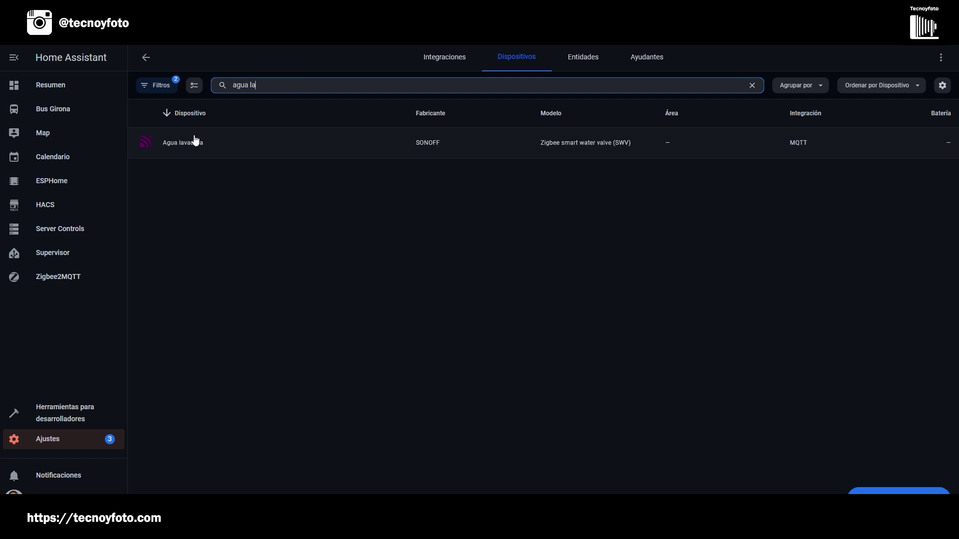
click(189, 142)
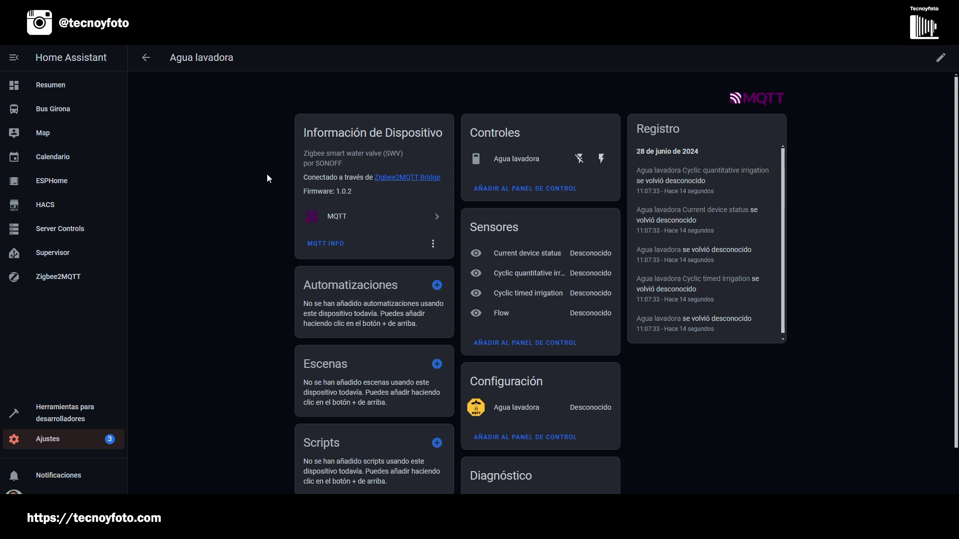
Turn on the Agua lavadora valve switch and look over the device's sensors.
click(601, 159)
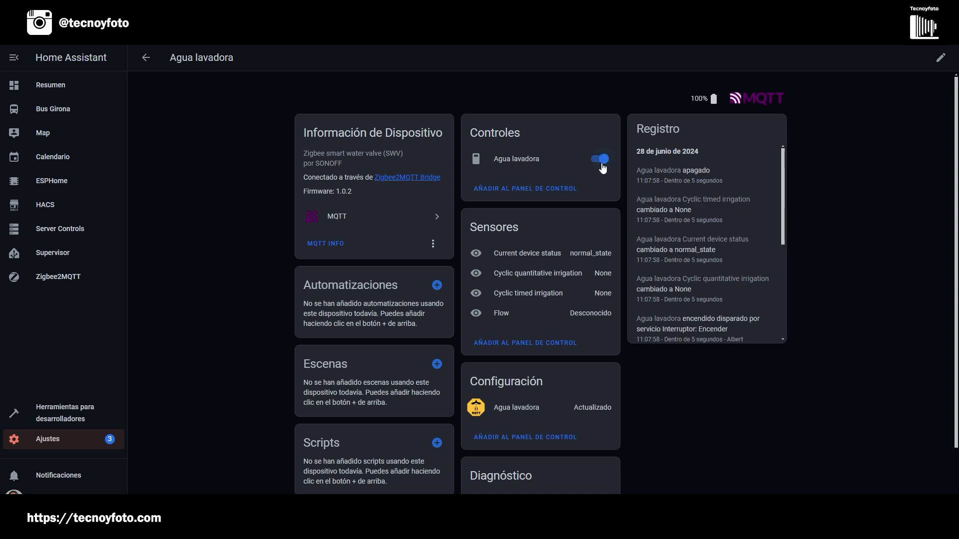
scroll(569, 264, down, 2)
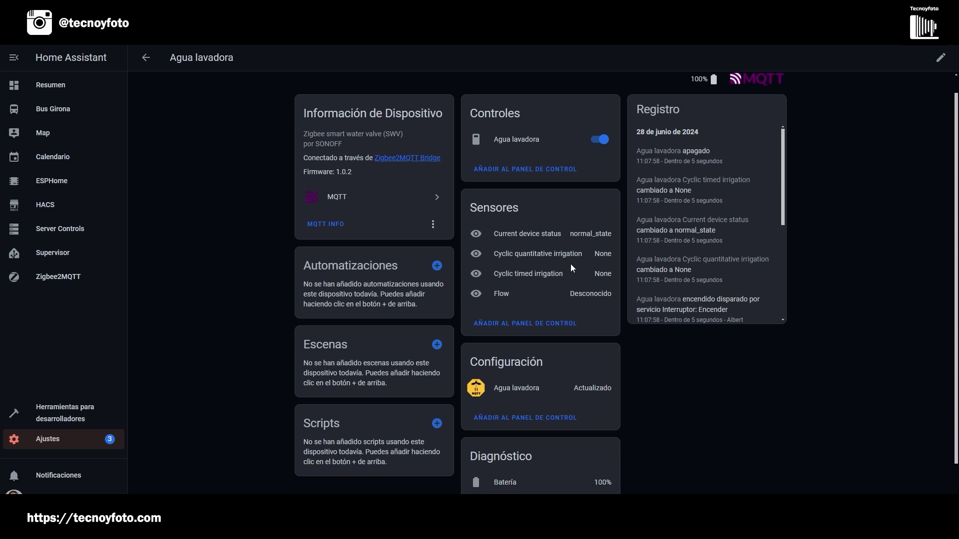